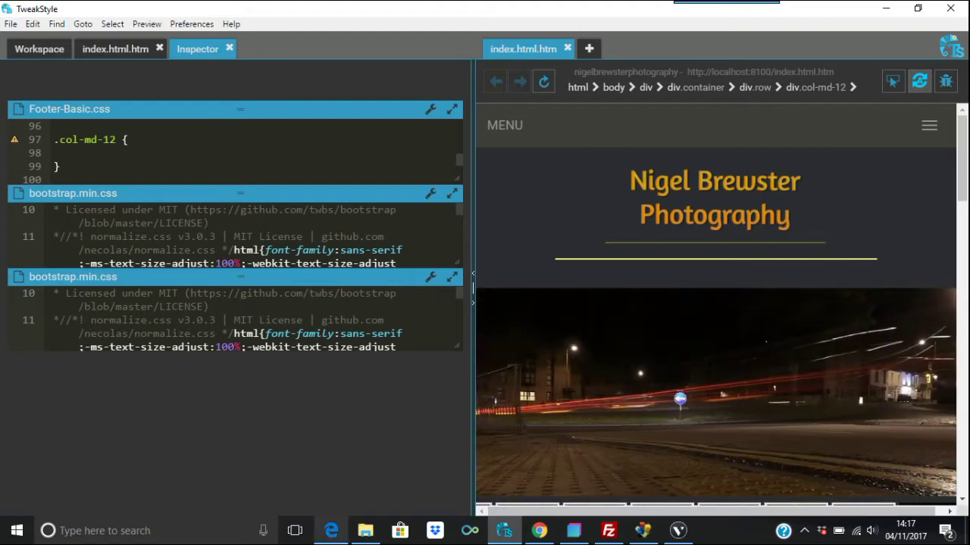
# Switch to Edge and examine the live photography site from its header and slider down to the contact form, returning to the top
pyautogui.click(331, 530)
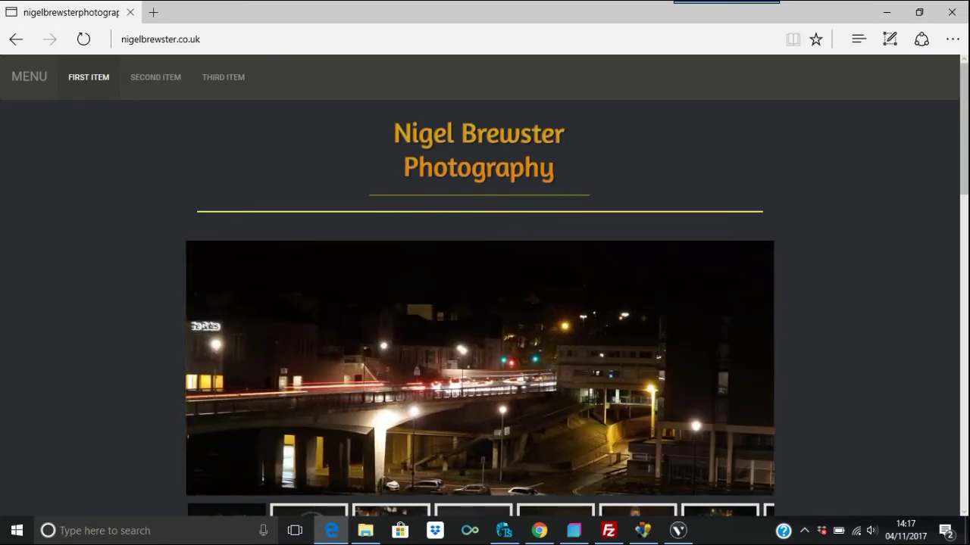
pyautogui.scroll(-2, 485, 303)
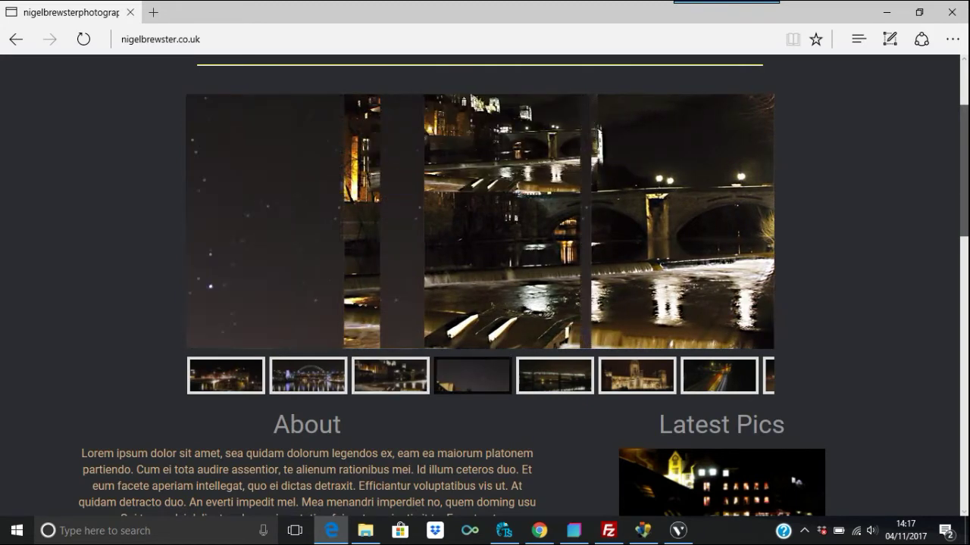
pyautogui.scroll(-2, 485, 286)
pyautogui.scroll(-3, 485, 285)
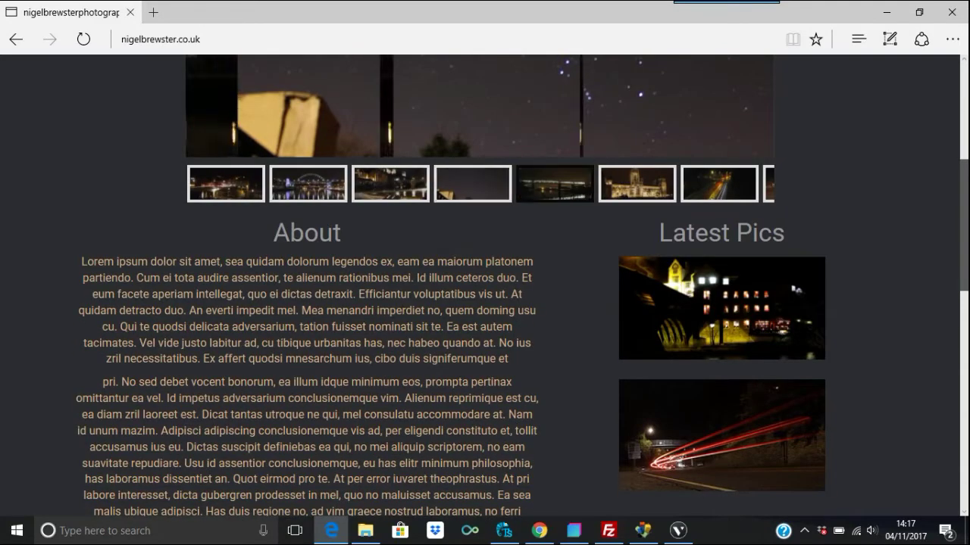
pyautogui.scroll(-2, 485, 286)
pyautogui.scroll(-8, 484, 286)
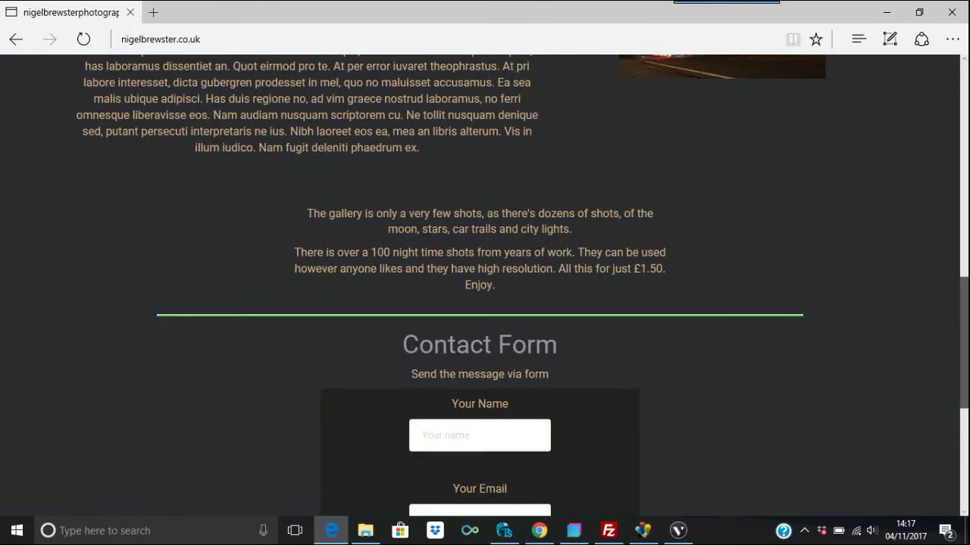
pyautogui.scroll(-6, 485, 285)
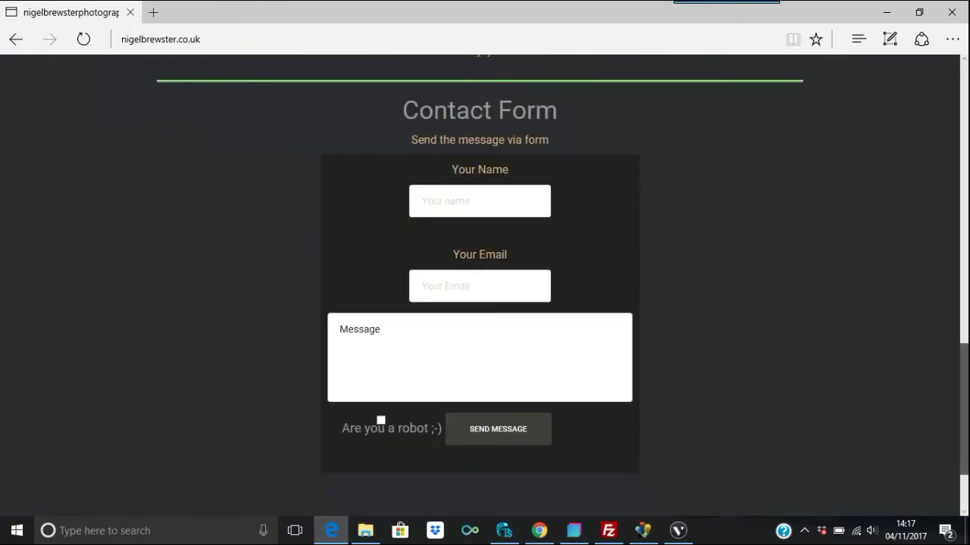
pyautogui.scroll(-3, 485, 285)
pyautogui.scroll(20, 485, 285)
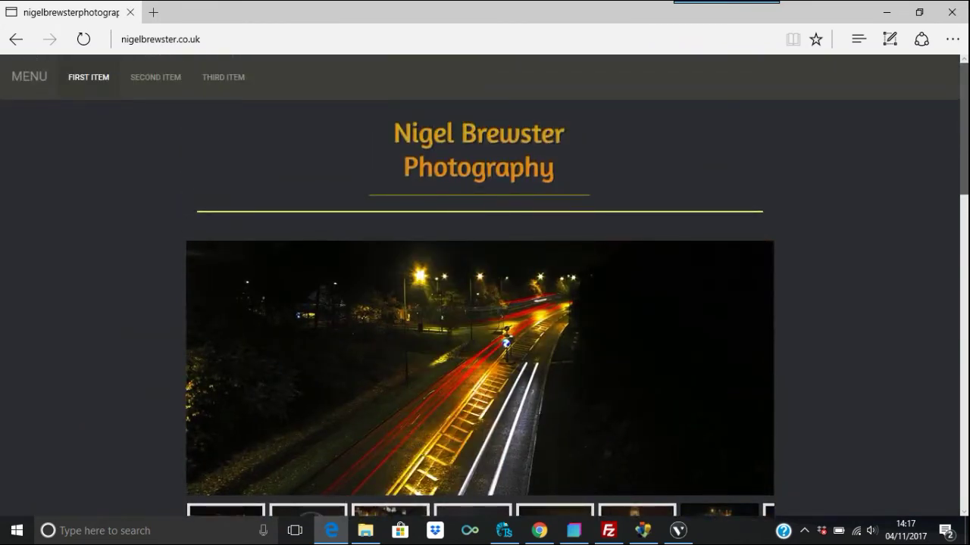
# Examine the site's slideshow gallery, the About and Latest Pics columns, and the pricing text above the contact form
pyautogui.scroll(-2, 485, 286)
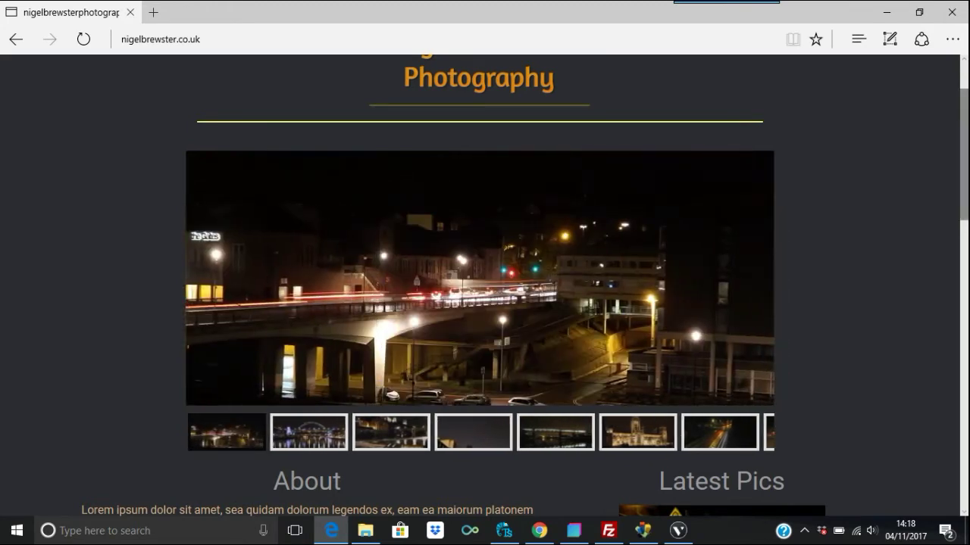
pyautogui.scroll(-1, 485, 303)
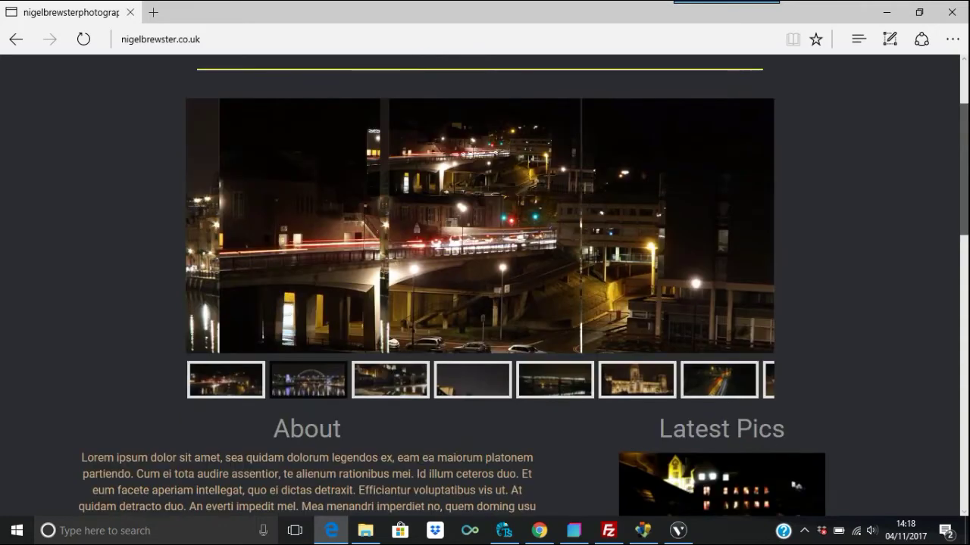
pyautogui.scroll(-1, 485, 303)
pyautogui.scroll(-3, 485, 287)
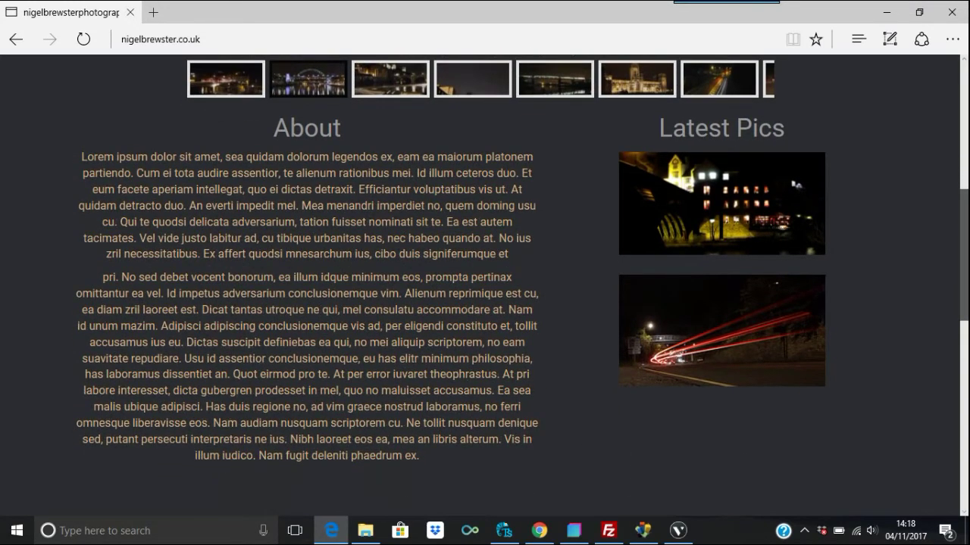
pyautogui.scroll(-1, 485, 288)
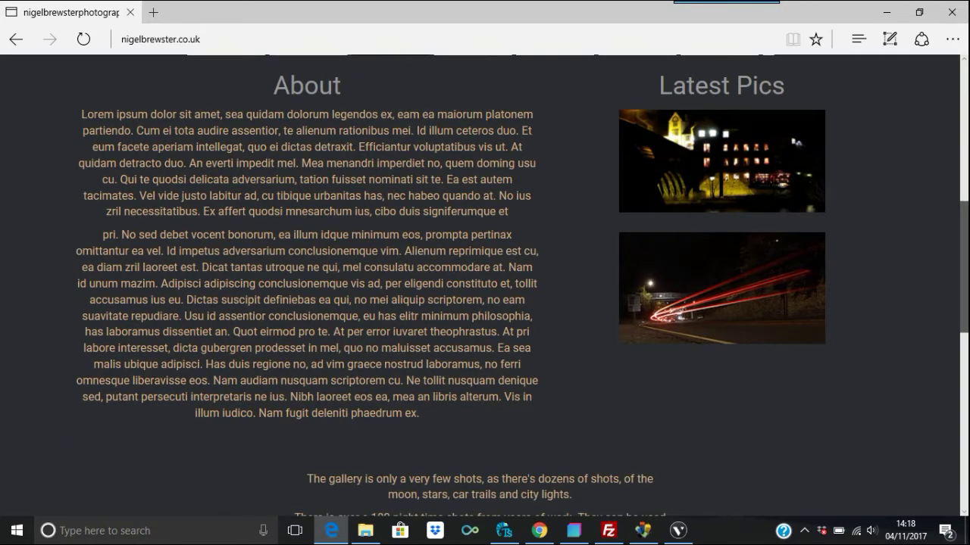
pyautogui.scroll(-2, 485, 288)
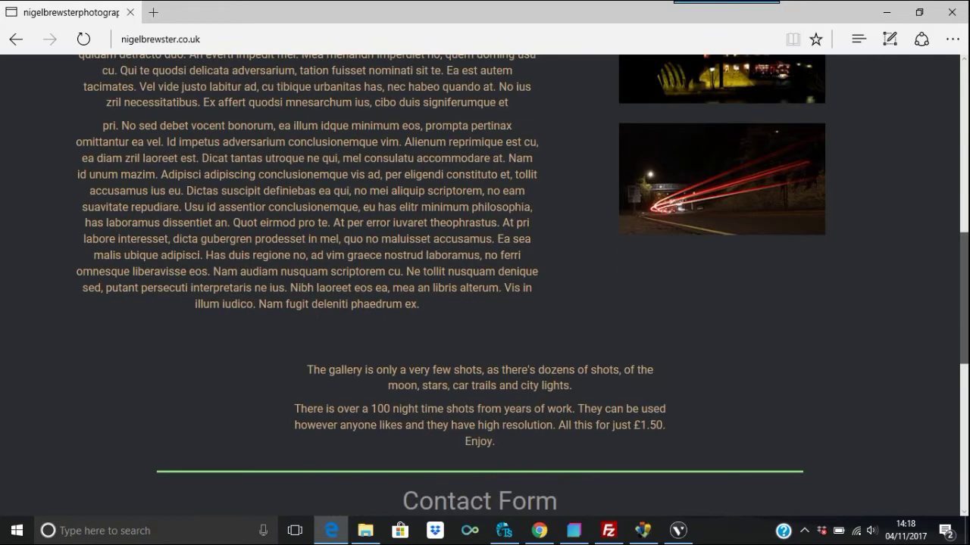
pyautogui.scroll(-1, 484, 288)
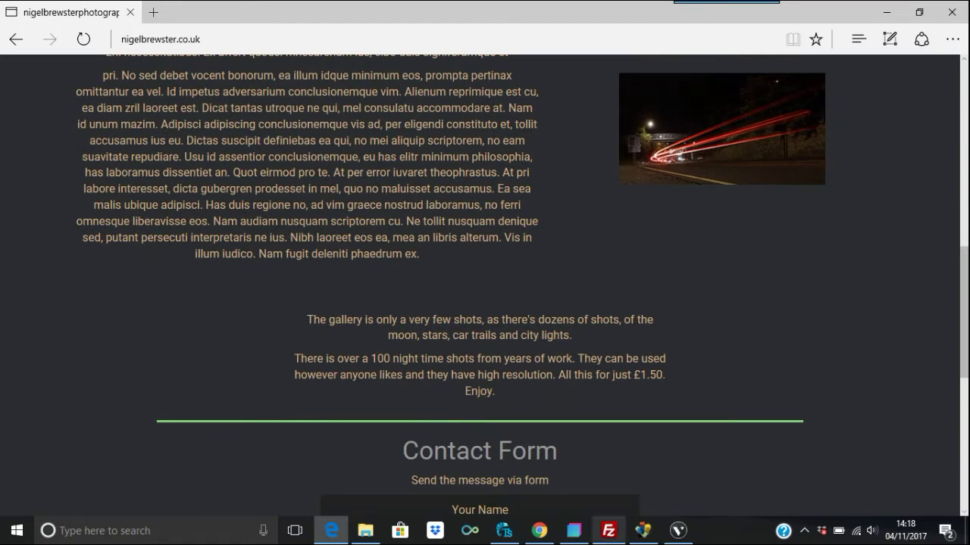
# Switch to FileZilla to view the local and remote site files, with a brief look at TweakStyle in between
pyautogui.click(608, 530)
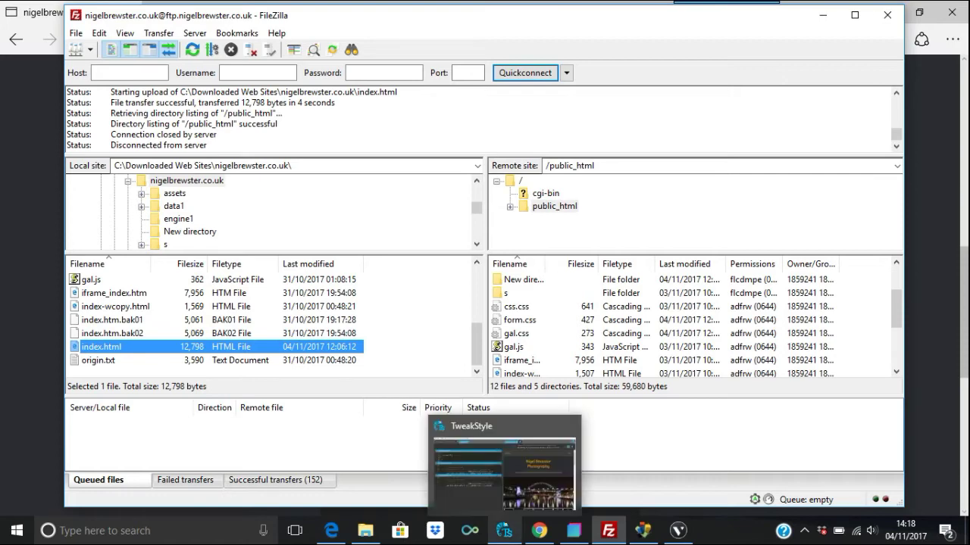
pyautogui.click(503, 530)
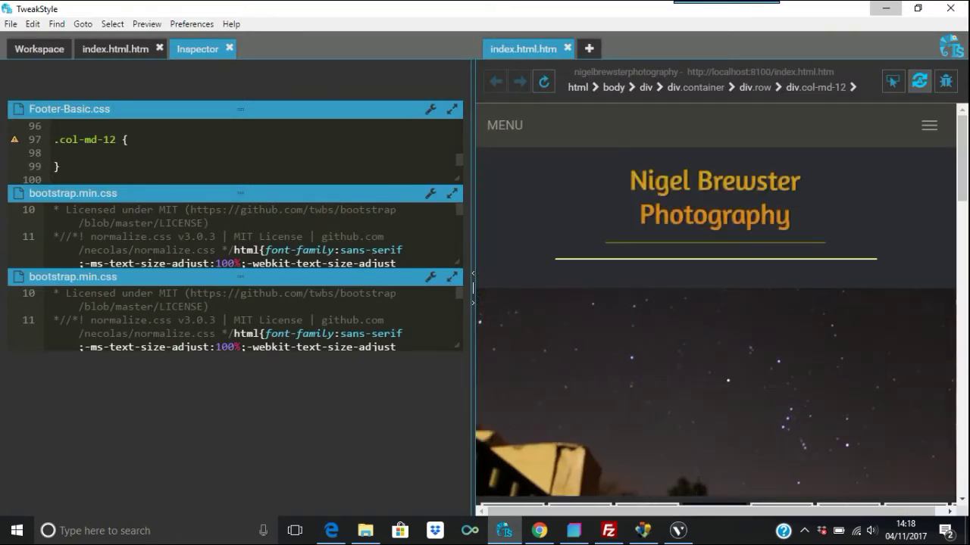
pyautogui.hotkey('alt', 'Tab')
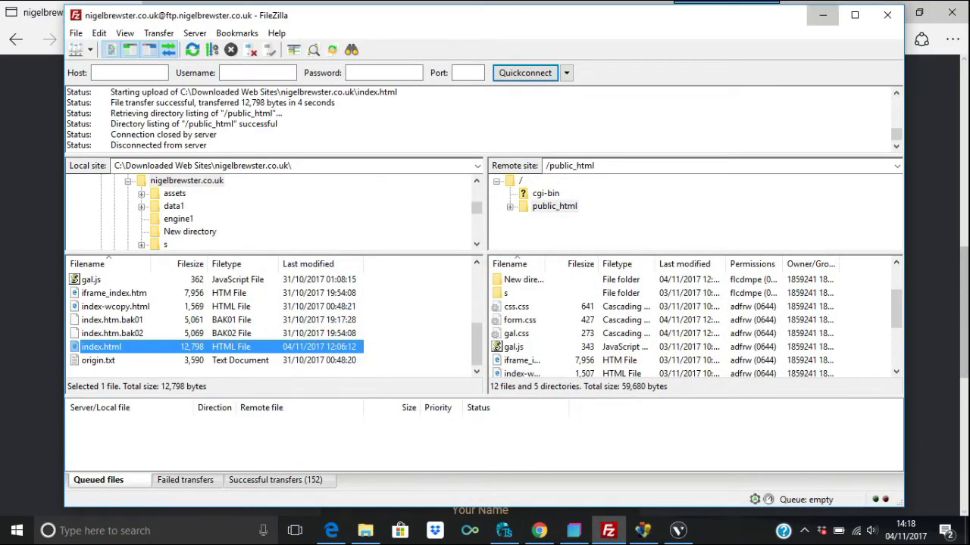
# Minimise FileZilla, Edge and Bootstrap Studio to clear the desktop down to the ColorCache 5 window
pyautogui.click(822, 14)
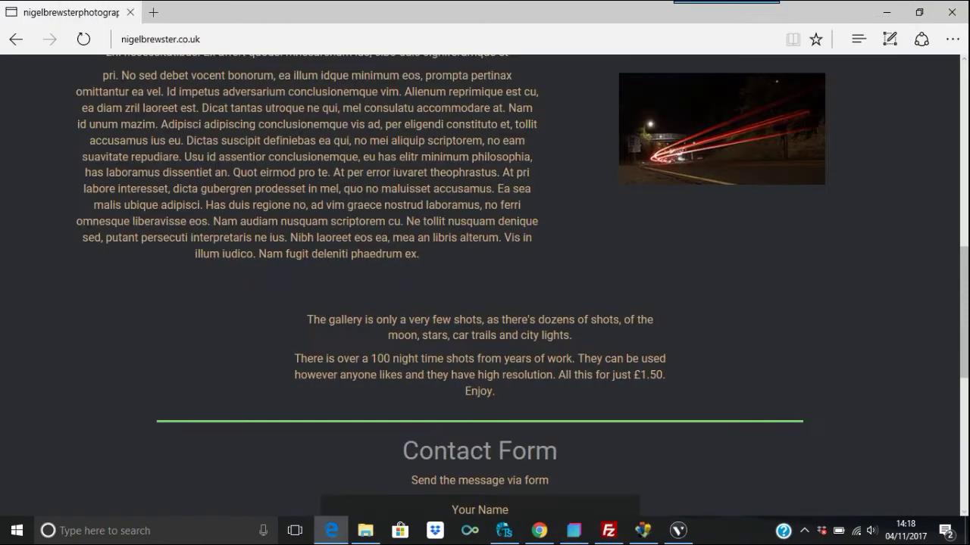
pyautogui.click(885, 12)
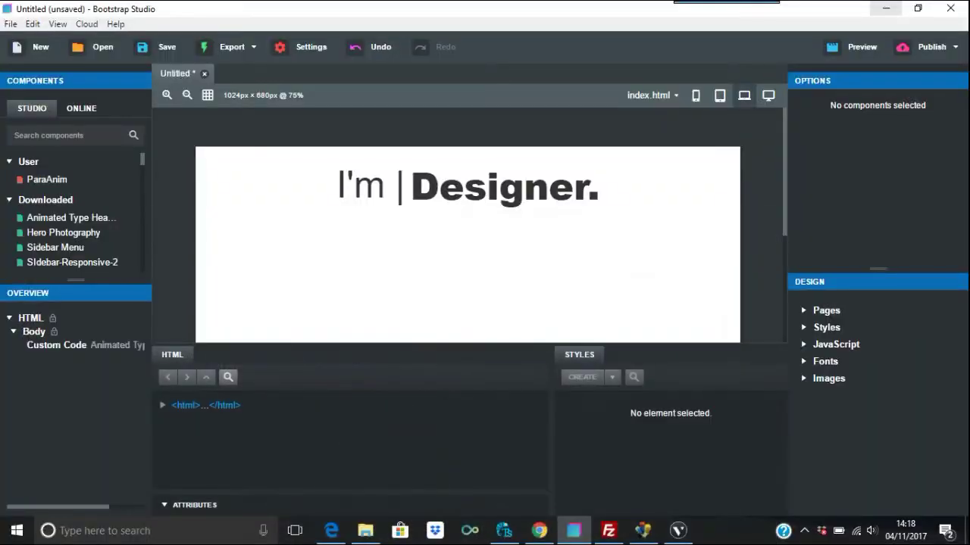
pyautogui.click(886, 8)
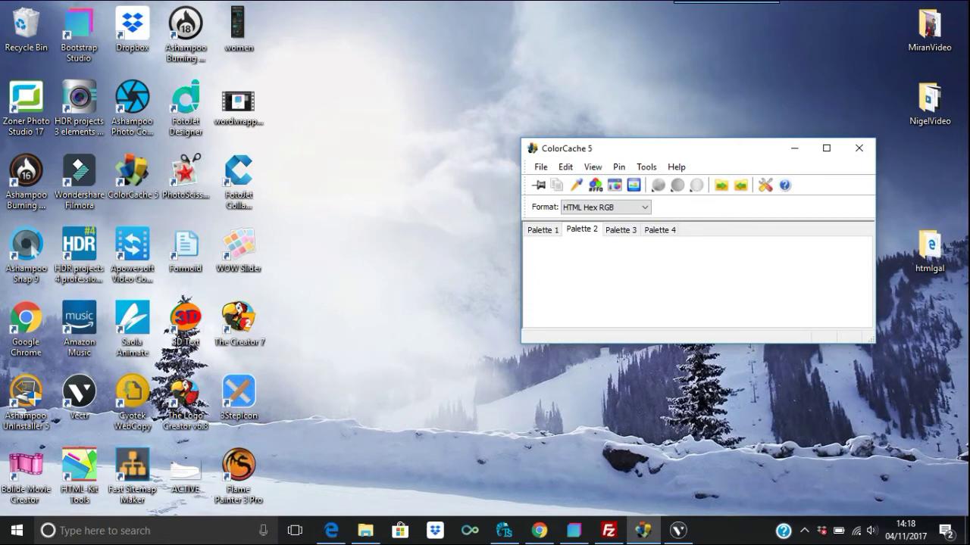
# Show the FileZilla site listings and the purple rectangle drawing in Vectr, minimising both windows again
pyautogui.click(609, 530)
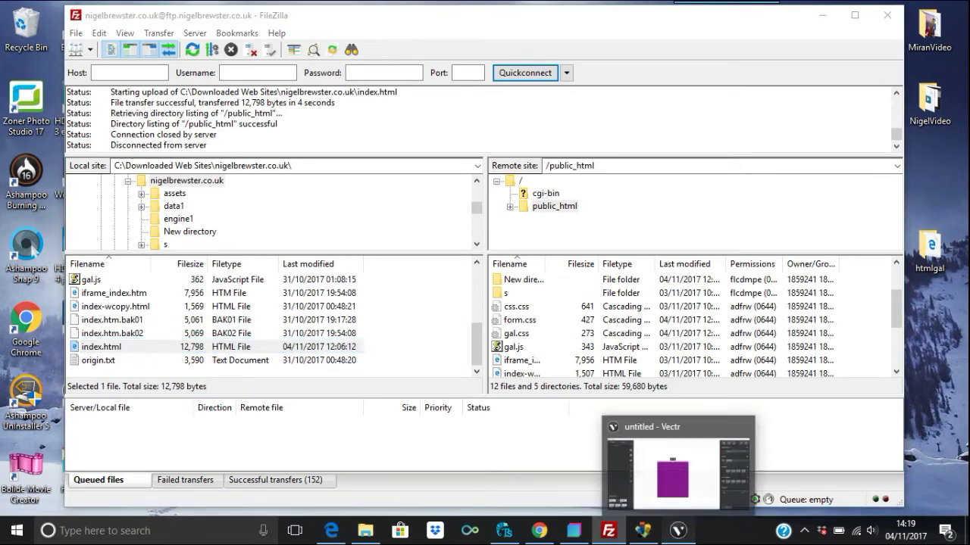
pyautogui.click(678, 531)
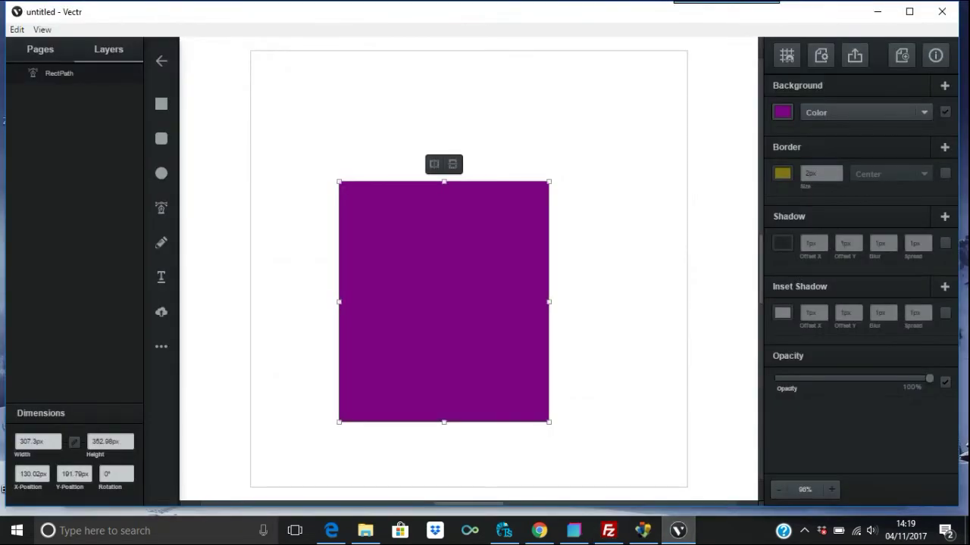
pyautogui.click(877, 11)
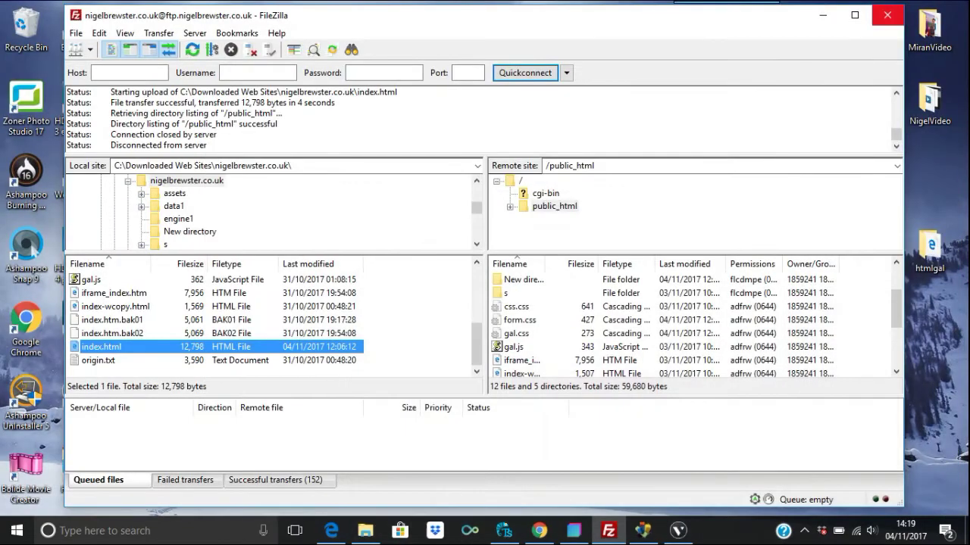
pyautogui.click(885, 12)
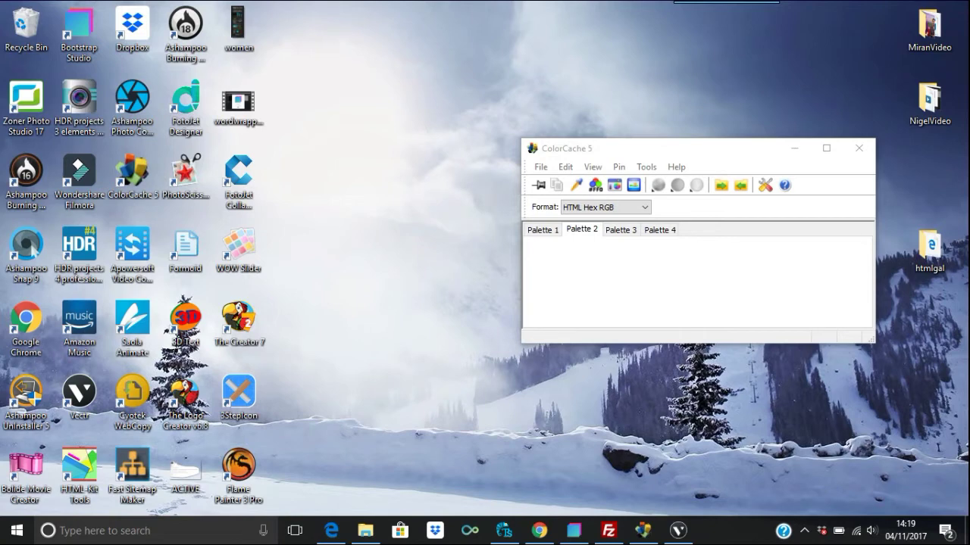
# Switch to Vectr to show its drawing workspace, and bring ColorCache 5 up in front of it
pyautogui.moveTo(678, 530)
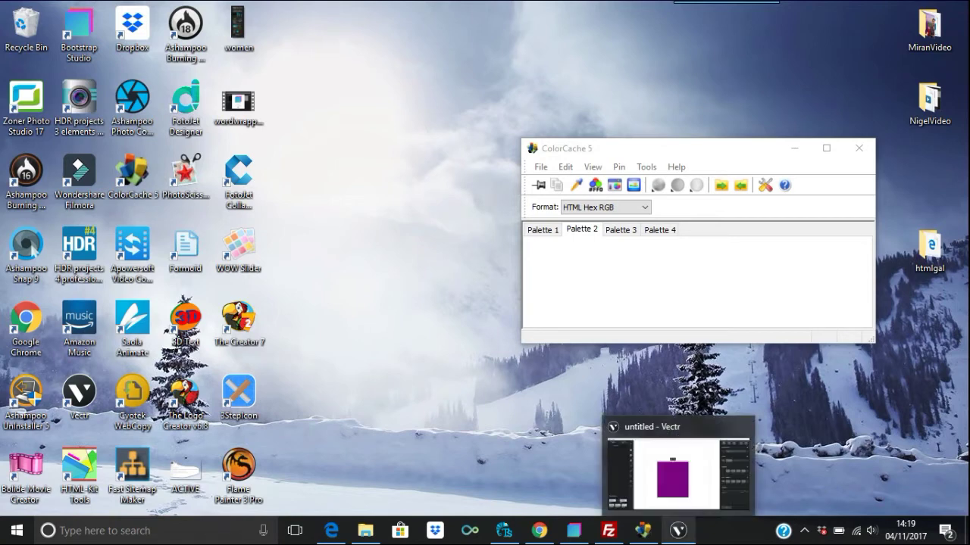
pyautogui.moveTo(678, 473)
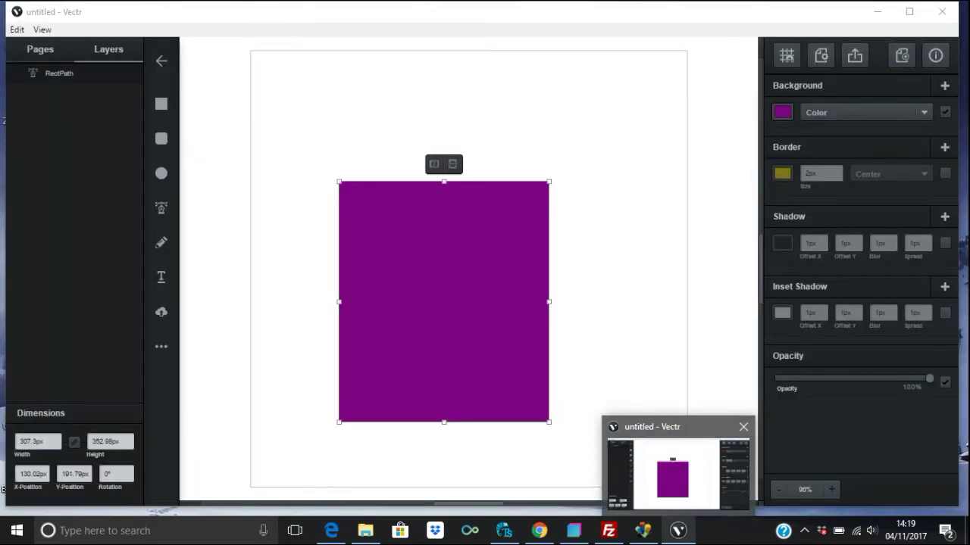
pyautogui.click(678, 473)
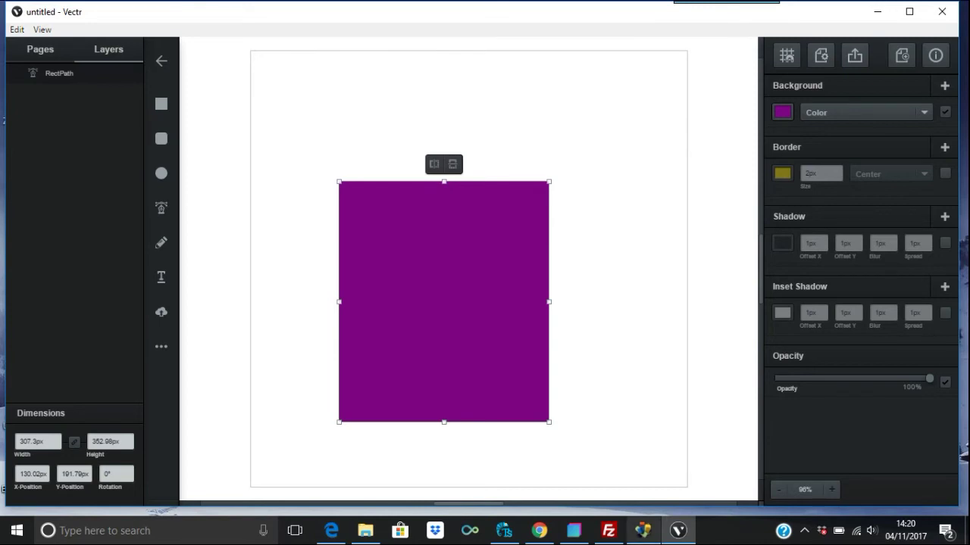
pyautogui.click(642, 530)
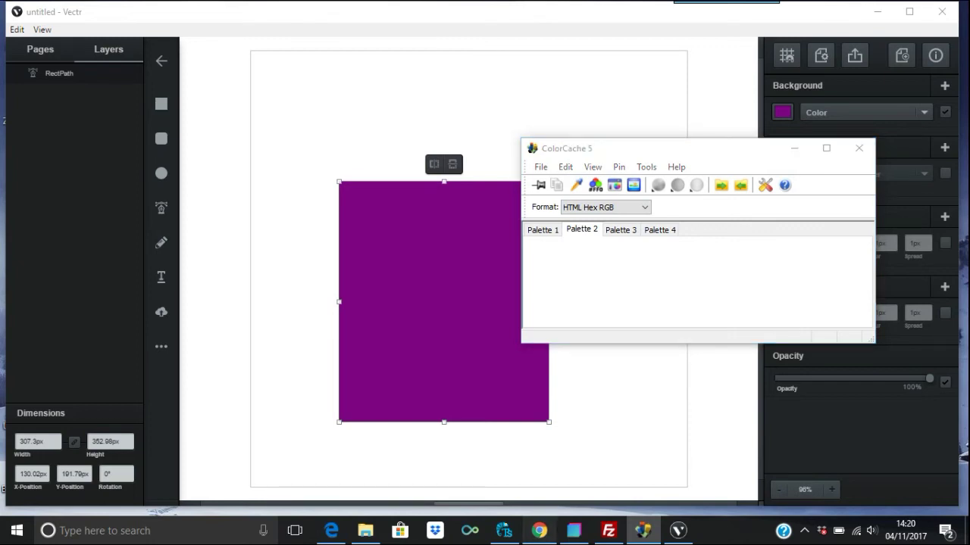
# Switch to Chrome to view the TigerColor page on ColorImpact 4, and bring ColorCache 5 up over it
pyautogui.click(539, 530)
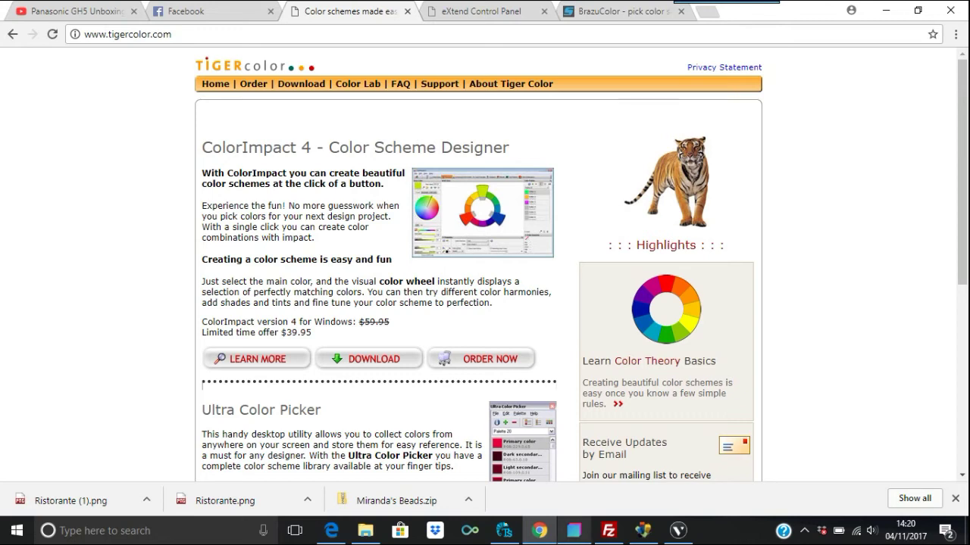
pyautogui.moveTo(608, 530)
pyautogui.moveTo(642, 530)
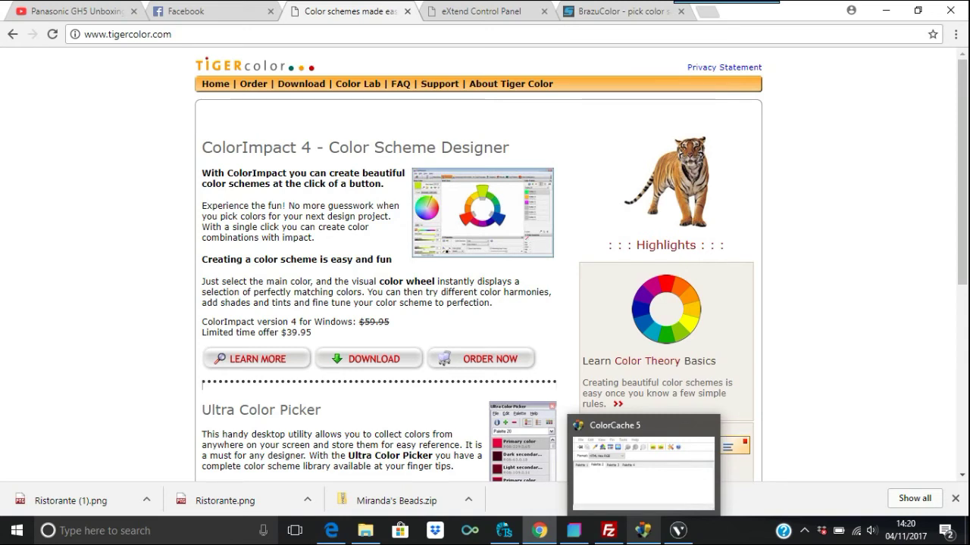
pyautogui.click(642, 530)
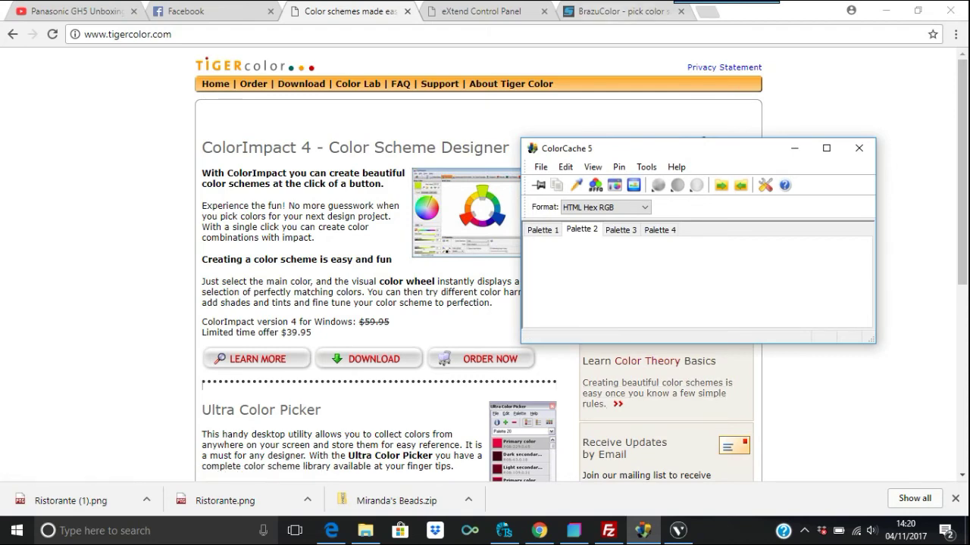
# Return to Chrome to view the BrazuColor download page on SnapFiles, and minimise Chrome
pyautogui.hotkey('alt', 'Tab')
pyautogui.hotkey('ctrl', '5')
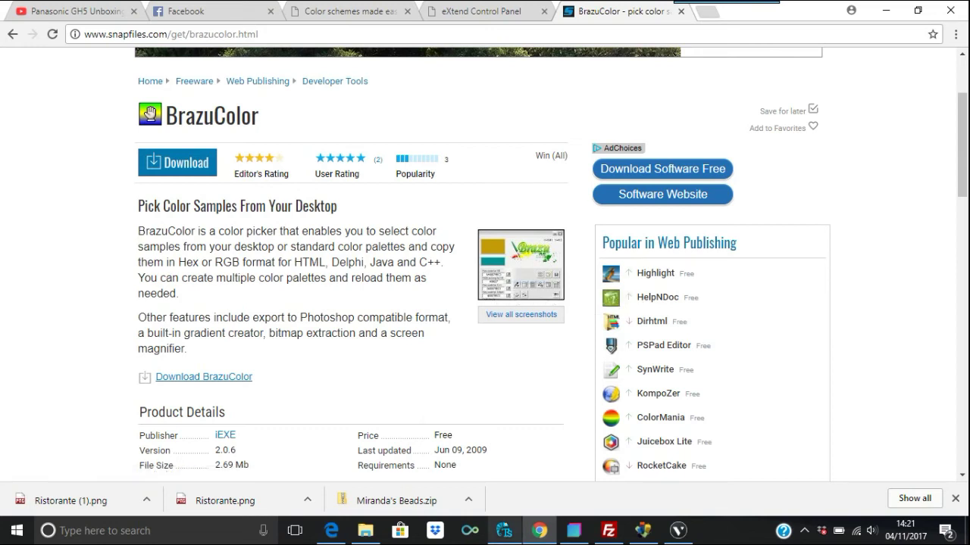
pyautogui.moveTo(504, 530)
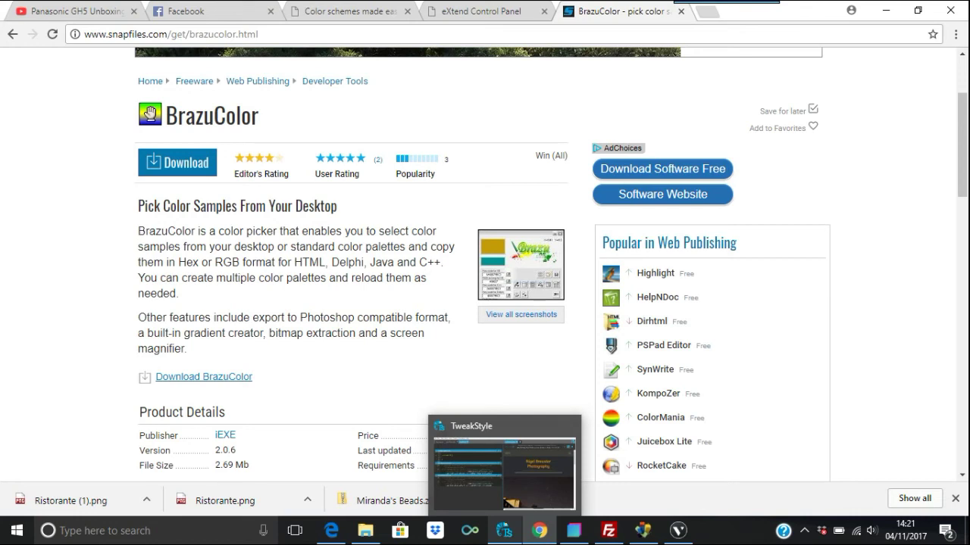
pyautogui.click(540, 530)
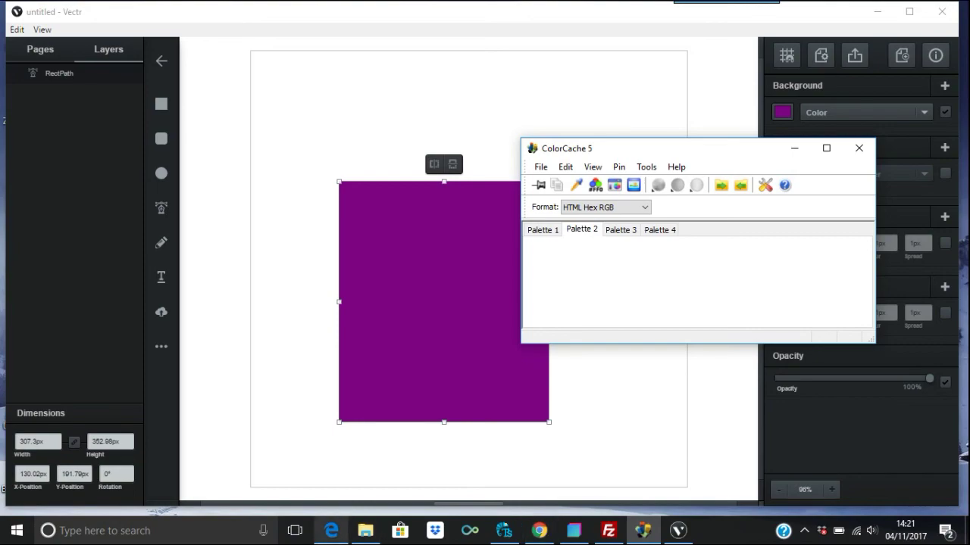
# Switch to Edge to review the site's About, Latest Pics and contact form sections, and preview the FileZilla window
pyautogui.click(331, 530)
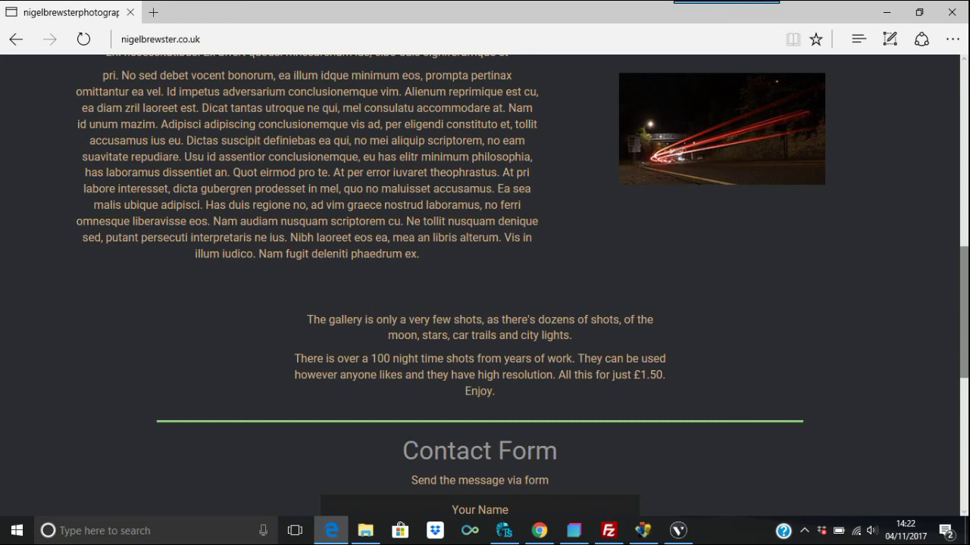
pyautogui.scroll(3, 485, 285)
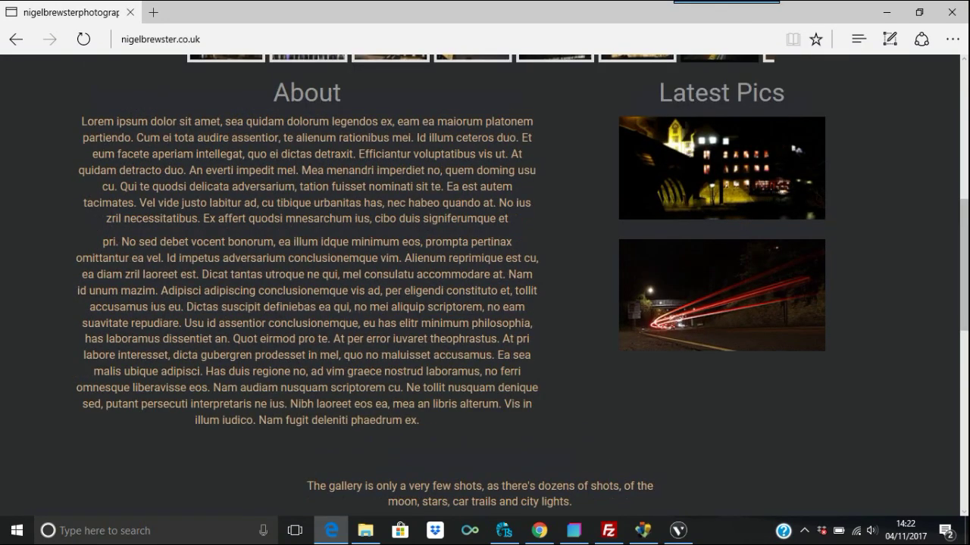
pyautogui.scroll(5, 485, 285)
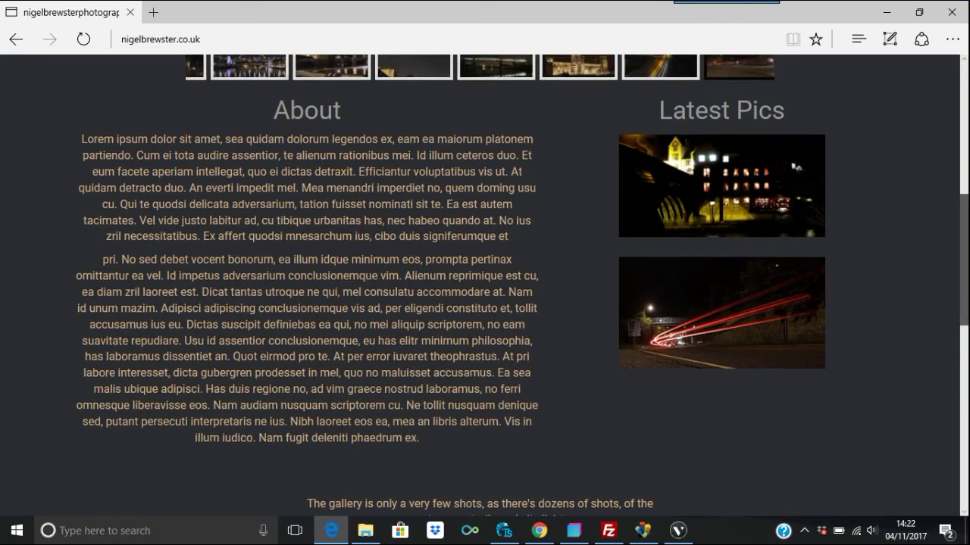
pyautogui.scroll(-9, 484, 285)
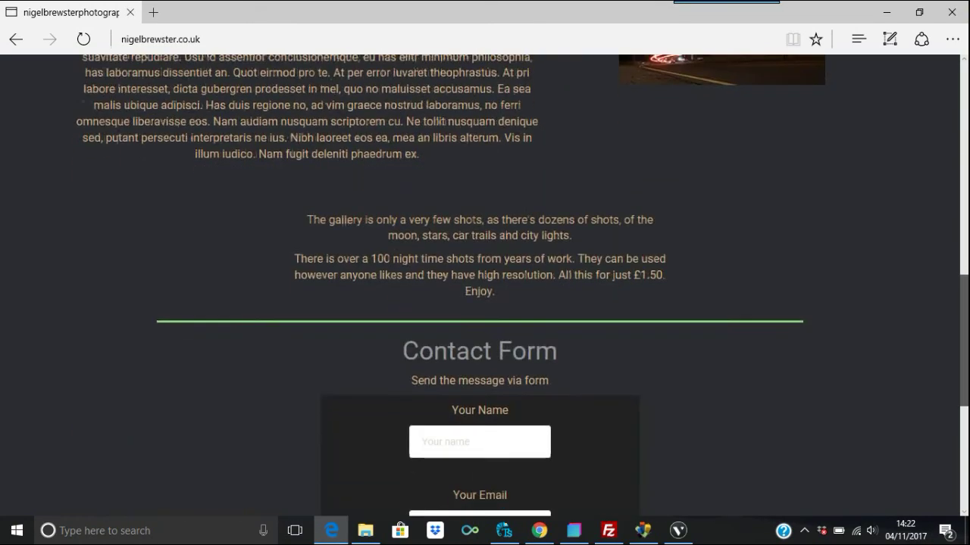
pyautogui.moveTo(608, 530)
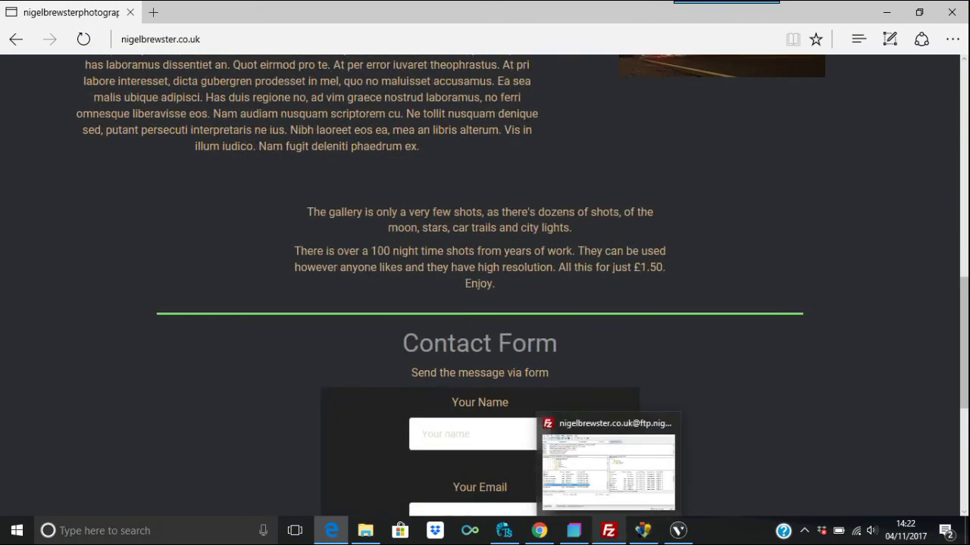
pyautogui.moveTo(608, 465)
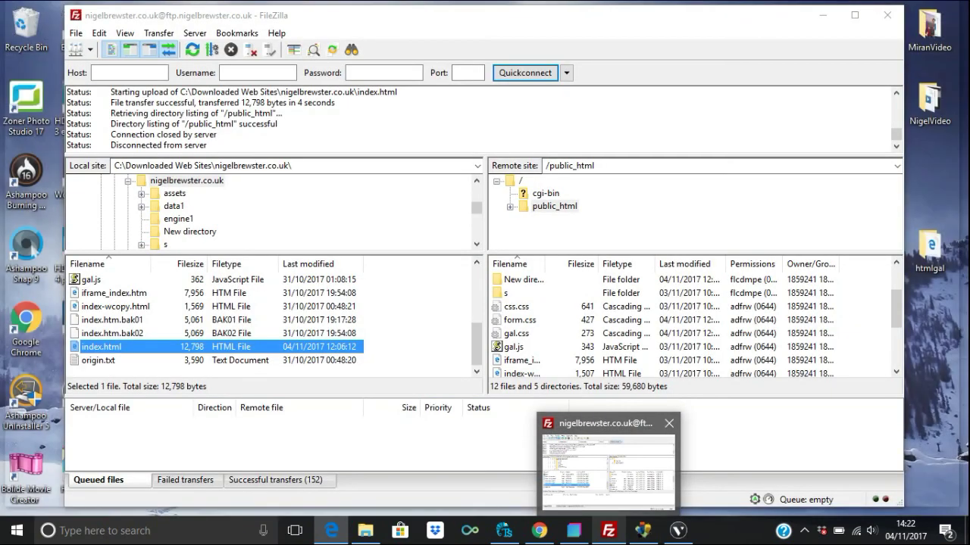